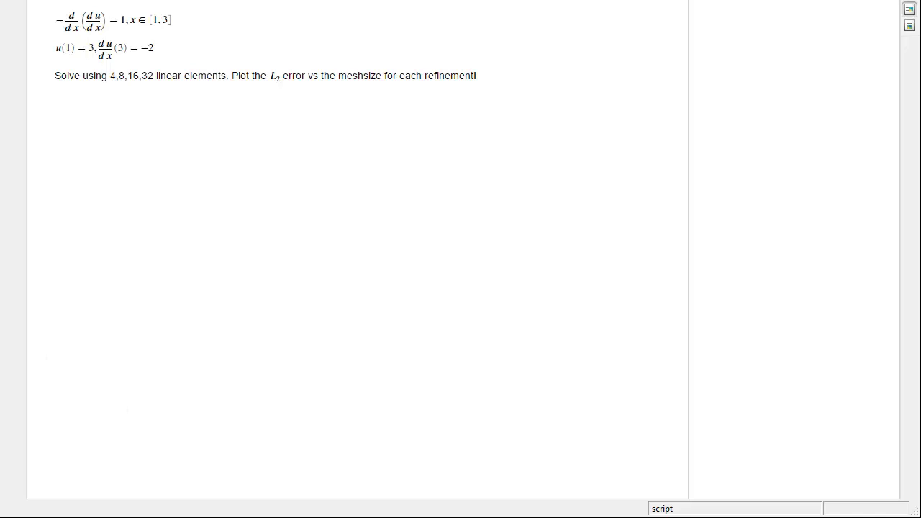
# Copy the DE's left side and paste −∫ₐᵇ d/dx(du/dx) v dx = ∫ₐᵇ 1·v dx after the integrate sentence.
pyautogui.click(518, 81)
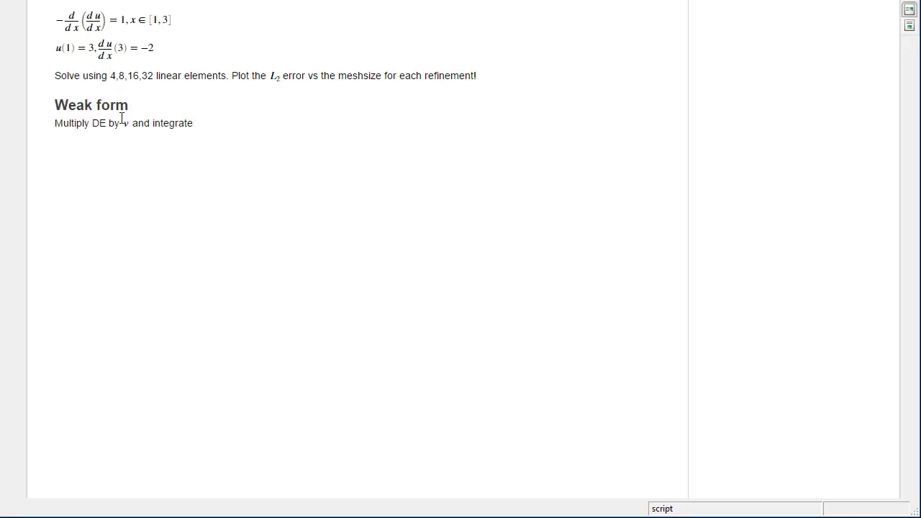
pyautogui.click(57, 15)
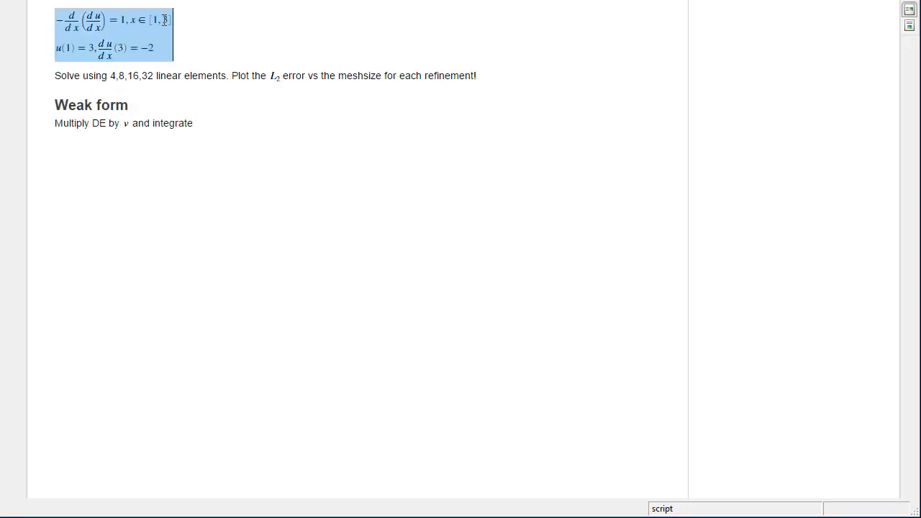
pyautogui.click(119, 28)
pyautogui.moveTo(125, 21); pyautogui.dragTo(64, 22)
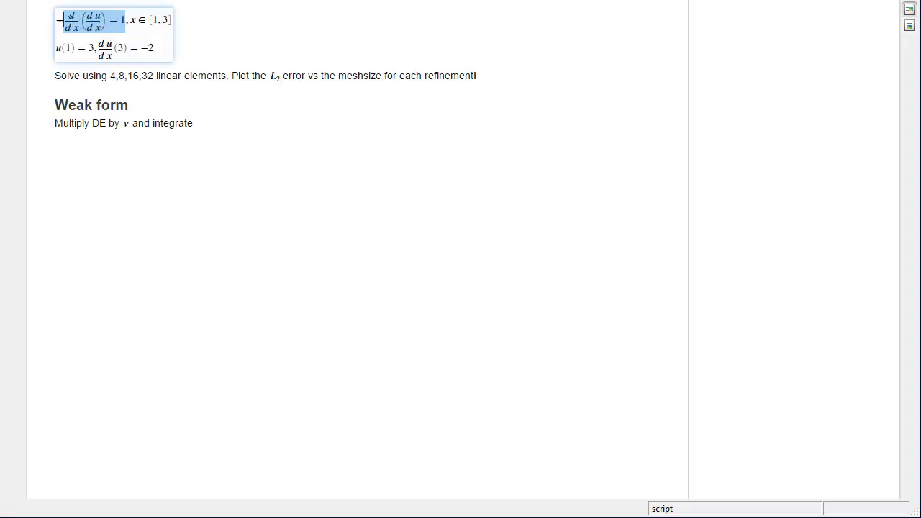
pyautogui.click(66, 27)
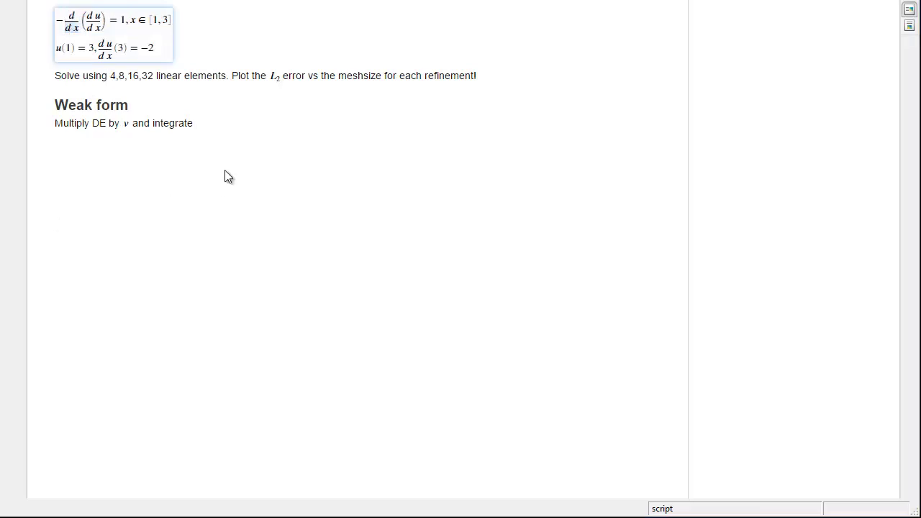
pyautogui.click(221, 129)
pyautogui.hotkey('ctrl', 'v')
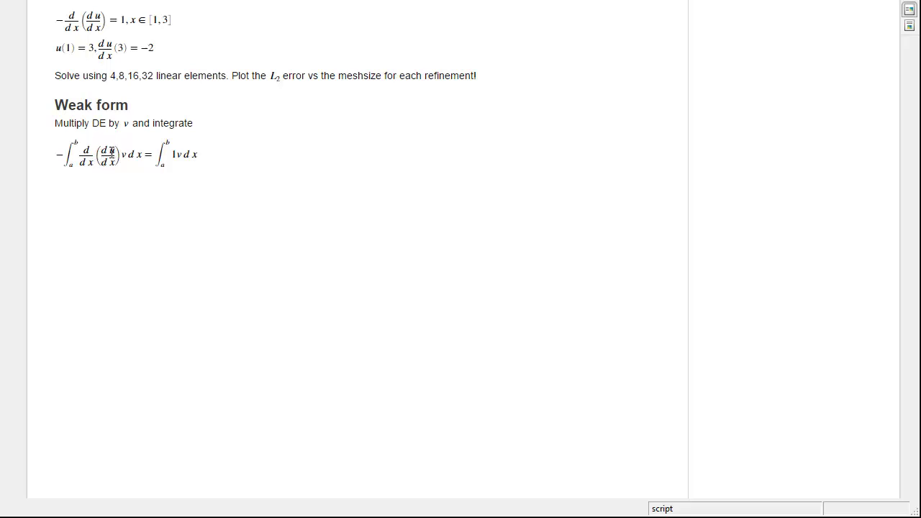
# Add the integration-by-parts line and paste the rearranged weak-form equation below it.
pyautogui.click(225, 160)
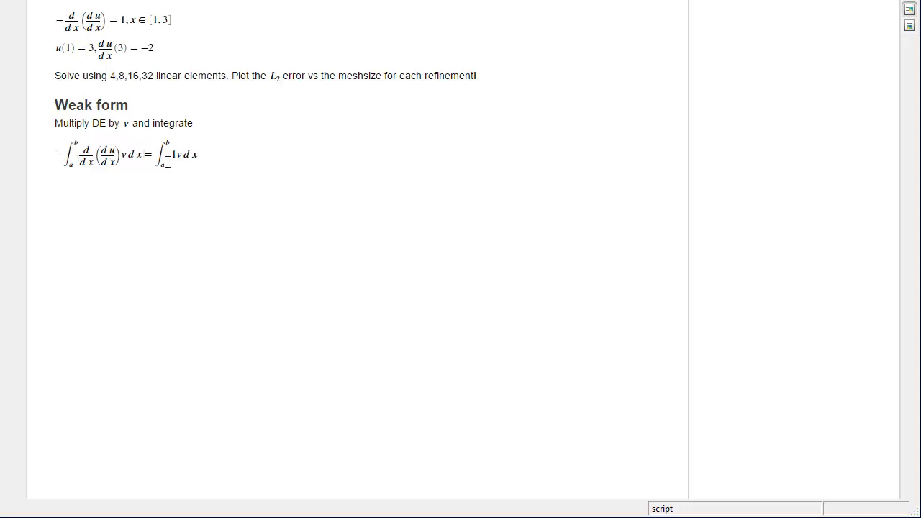
pyautogui.press('Return')
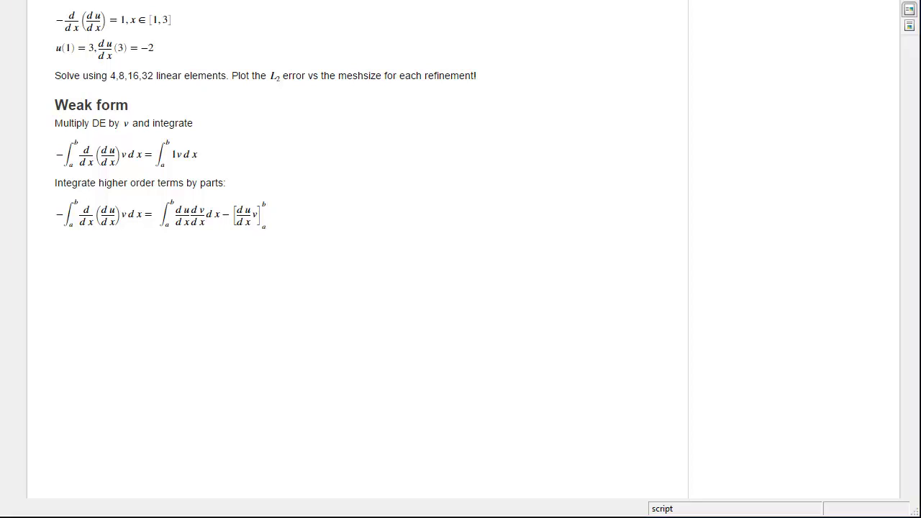
pyautogui.tripleClick(283, 240)
pyautogui.press('BackSpace')
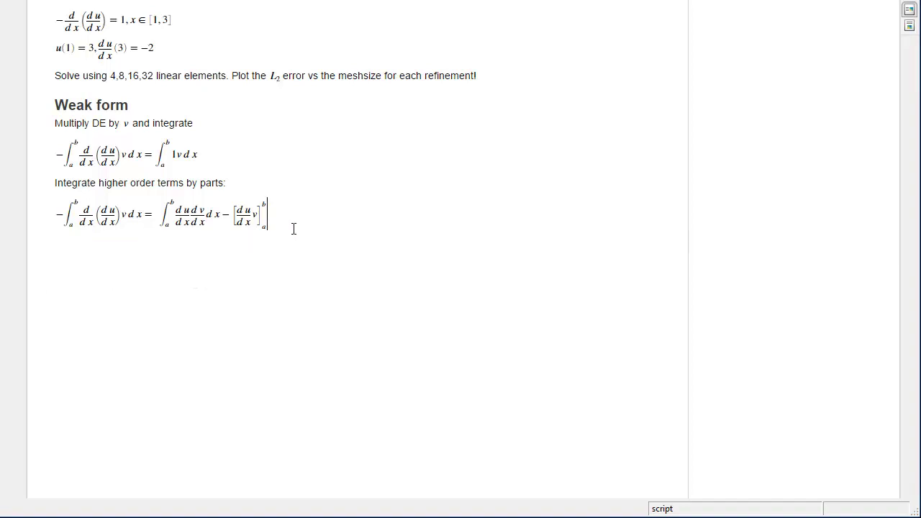
pyautogui.press('Return')
pyautogui.hotkey('ctrl', 'v')
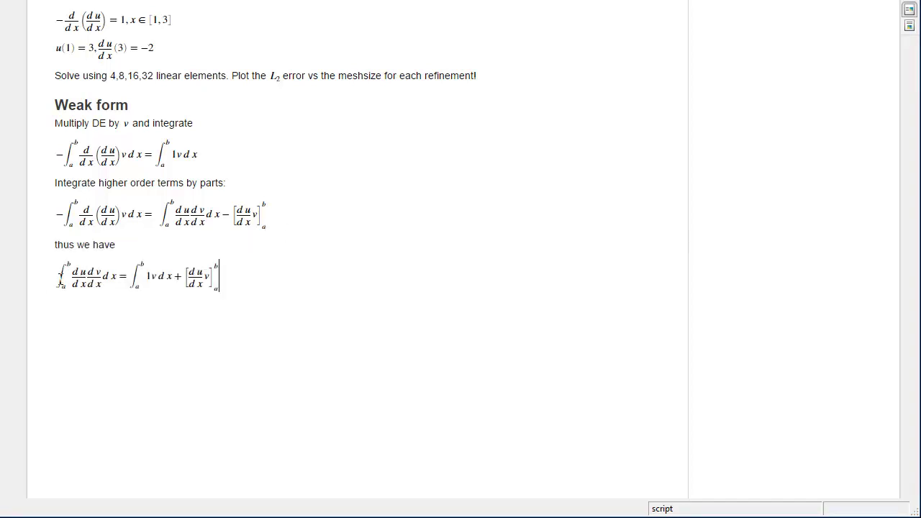
# Edit the equation's right side to ∫ₐᵇ 1·v dx + [du/dx·v]ₐᵇ.
pyautogui.click(87, 279)
pyautogui.doubleClick(117, 277)
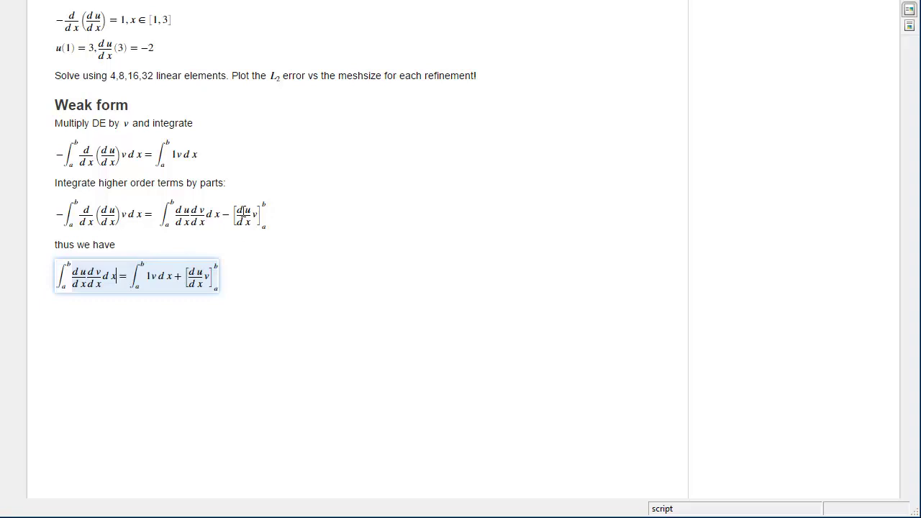
pyautogui.moveTo(176, 276); pyautogui.dragTo(147, 276)
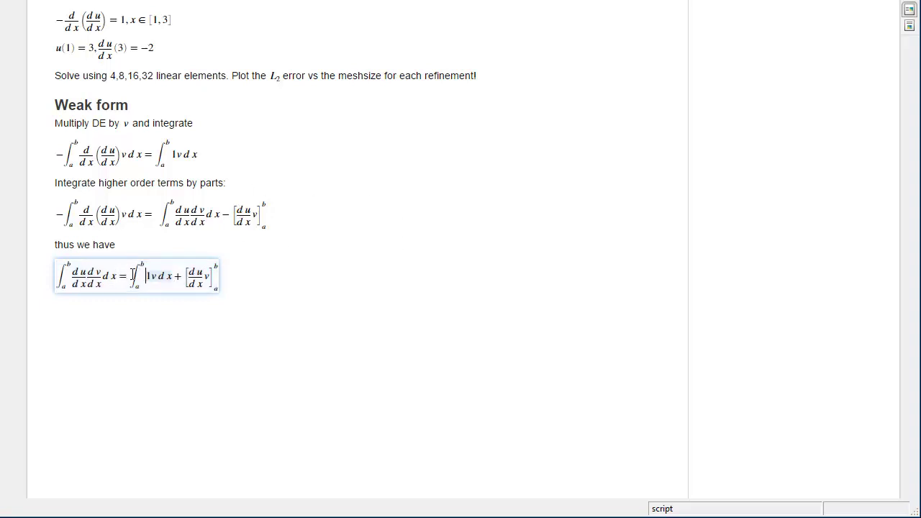
pyautogui.click(163, 272)
pyautogui.click(243, 290)
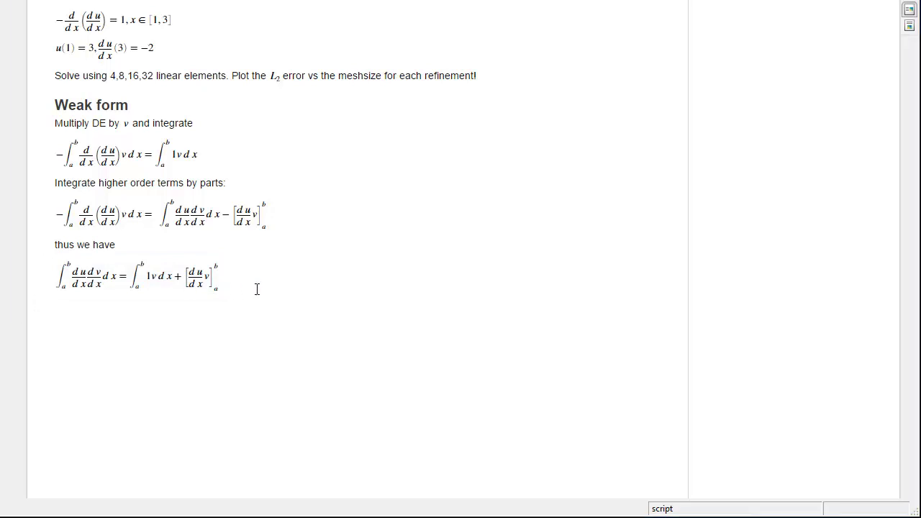
# Write the expanded boundary term du/dx(b)v(b) − du/dx(a)v(a), fix its minus sign, and add 'Finally we have'.
pyautogui.press('Return')
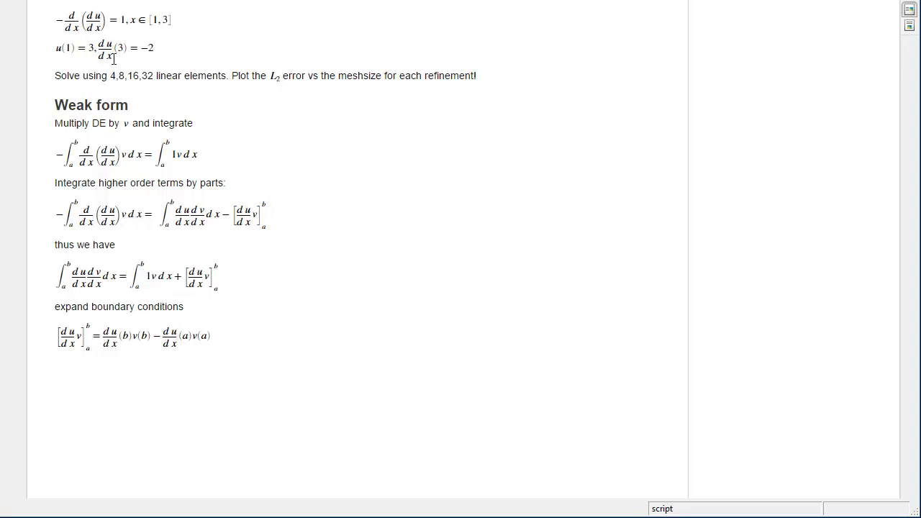
pyautogui.click(157, 336)
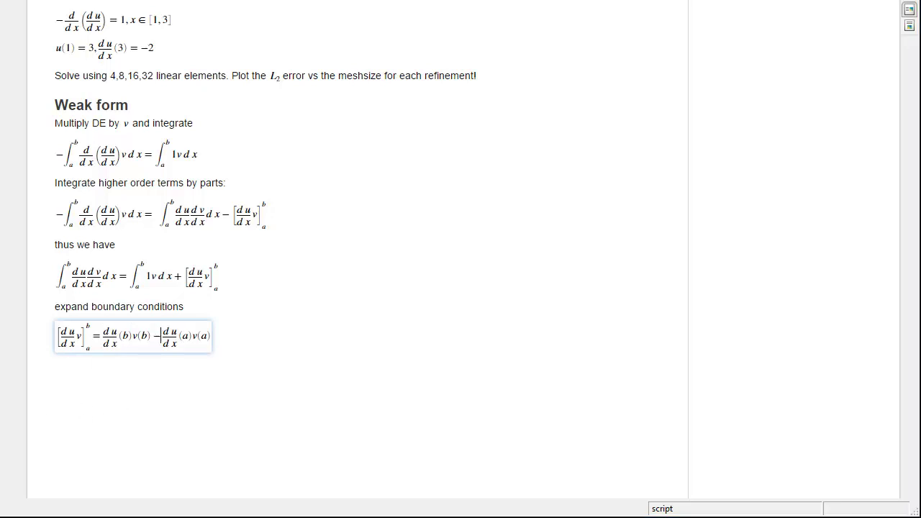
pyautogui.click(243, 344)
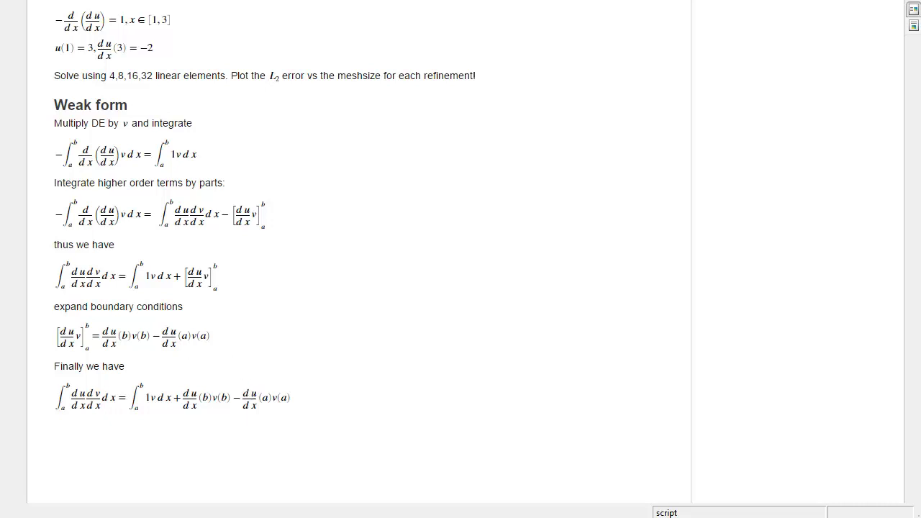
# Paste the Approximation heading with the relation u ≈ φ·u below the final weak form.
pyautogui.click(57, 434)
pyautogui.write('Approximation du/dx ≈ dφ/dx · u u ≈ φ · u')
pyautogui.scroll(-1, 120, 456)
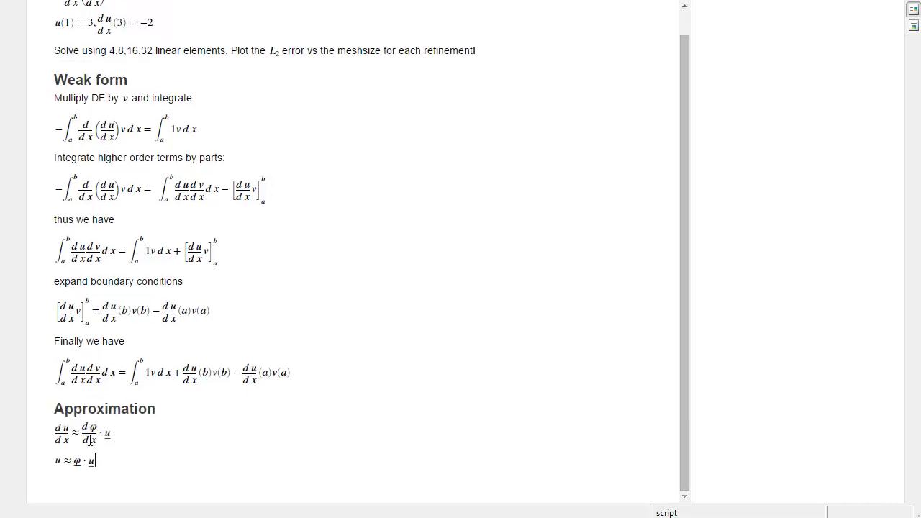
pyautogui.click(58, 460)
# Paste the discretised stiffness integral with k and the load integral ∫ f v dx = ∫ φᵀ f dx.
pyautogui.press('Return')
pyautogui.hotkey('ctrl', 'v')
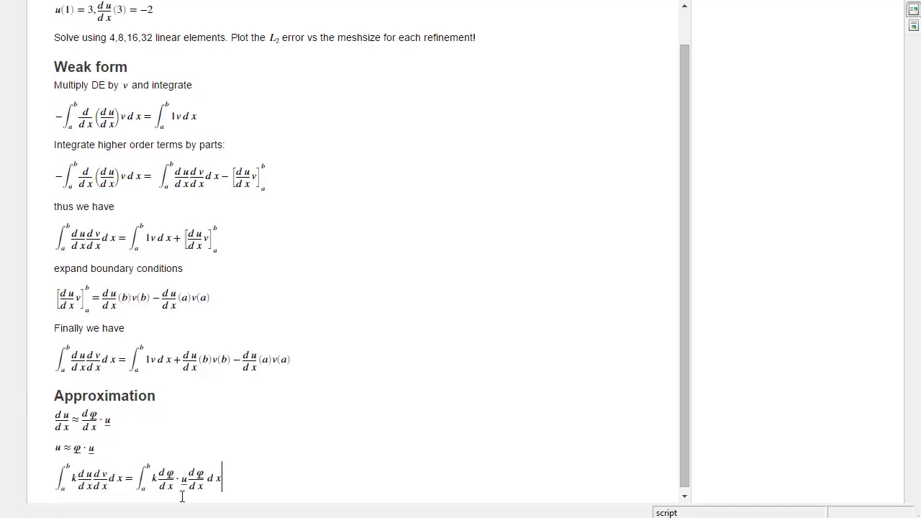
pyautogui.doubleClick(73, 478)
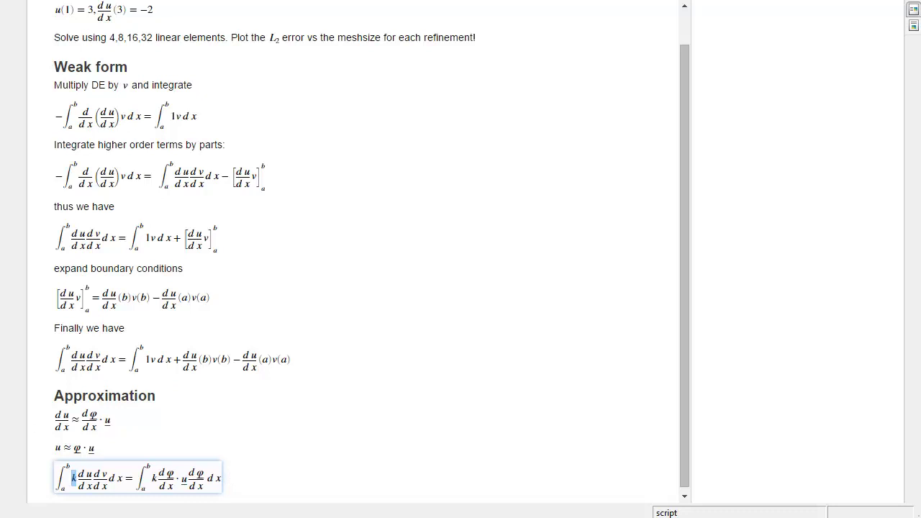
pyautogui.click(247, 486)
pyautogui.press('Return')
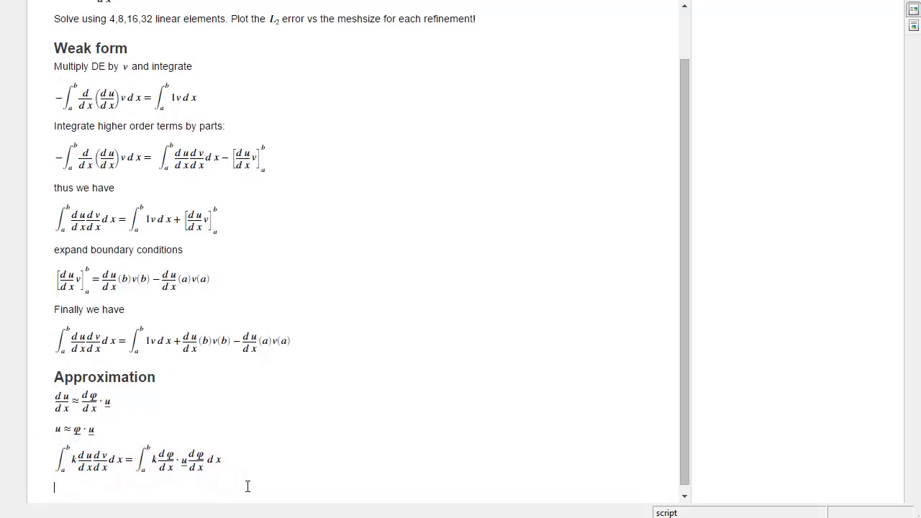
pyautogui.hotkey('ctrl', 'v')
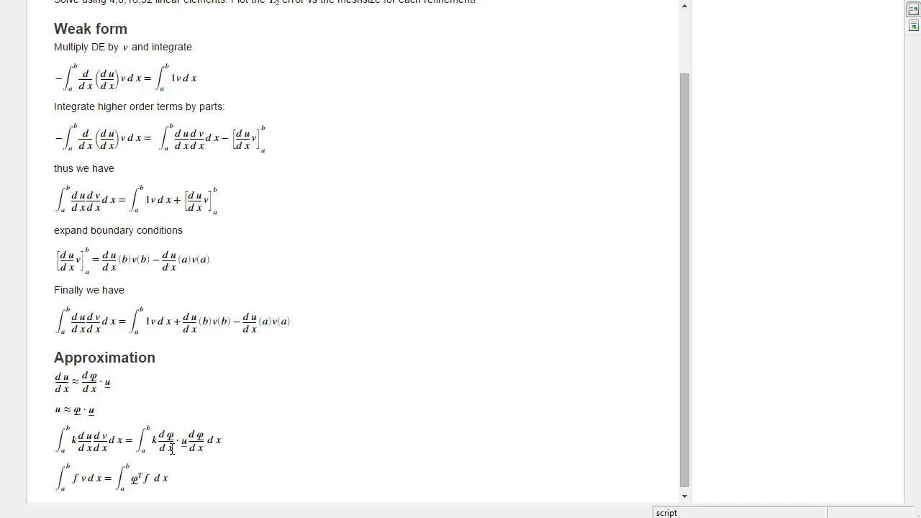
# Add (∫ₐᵇ k dφᵀ/dx dφ/dx dx)·u = ∫ₐᵇ φᵀ f dx − k[du/dx·v]ₐᵇ and check its k terms.
pyautogui.press('Return')
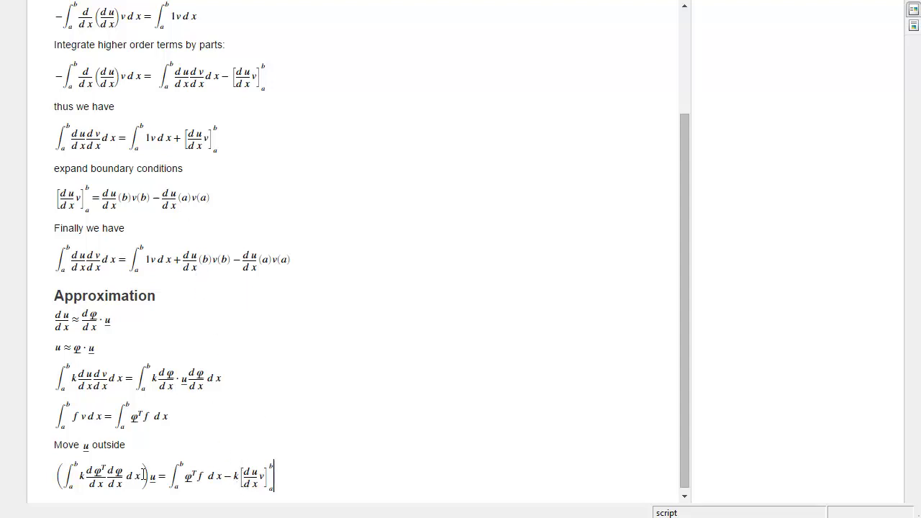
pyautogui.click(80, 477)
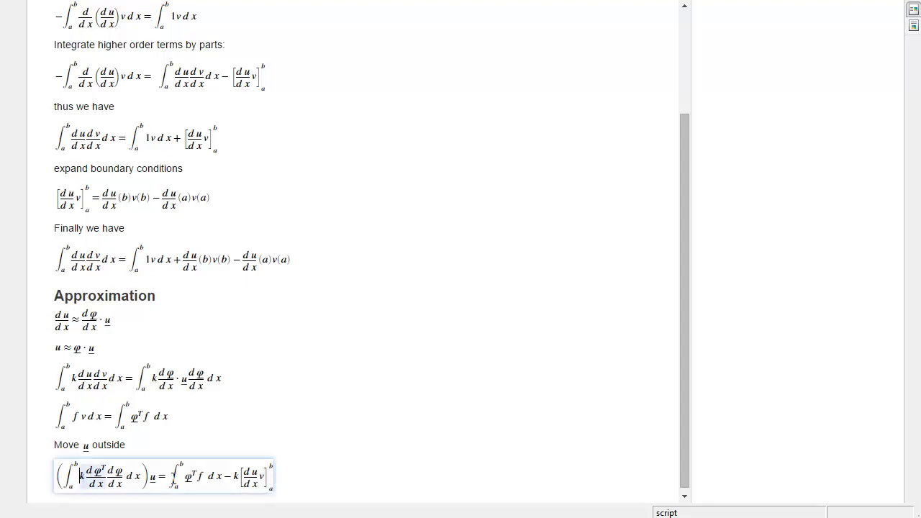
pyautogui.click(236, 475)
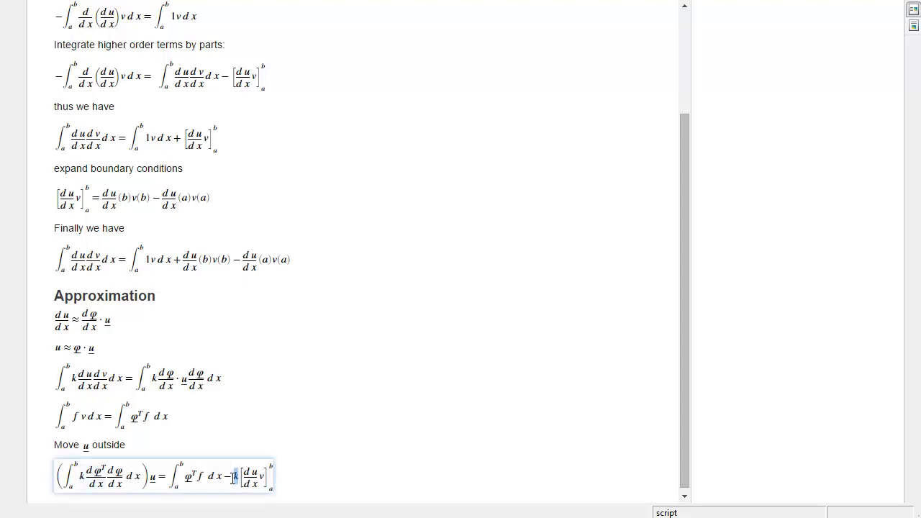
pyautogui.scroll(4, 233, 477)
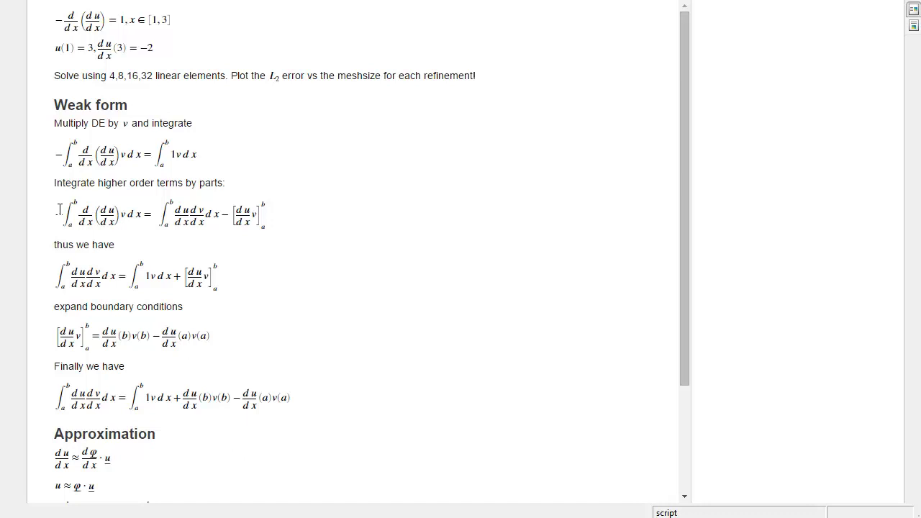
# Insert k before d/dx in the weak-form equation's integrand.
pyautogui.click(72, 220)
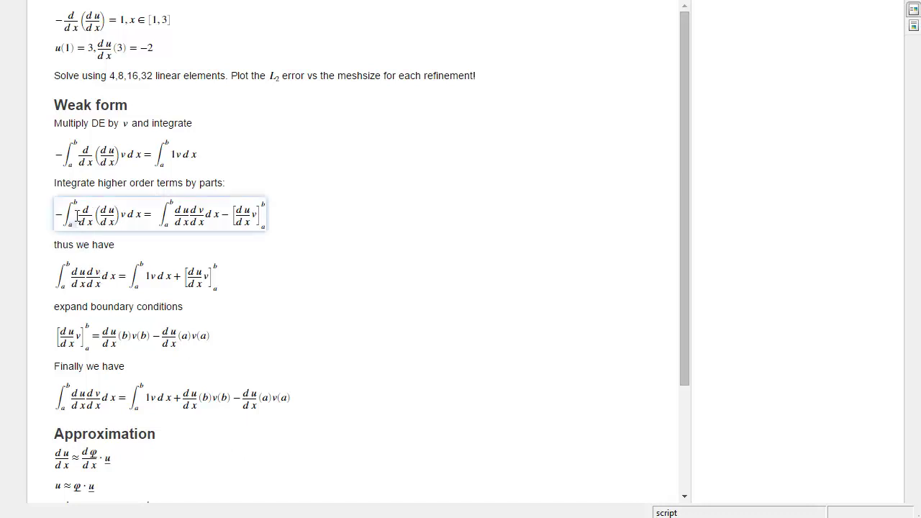
pyautogui.press('Right')
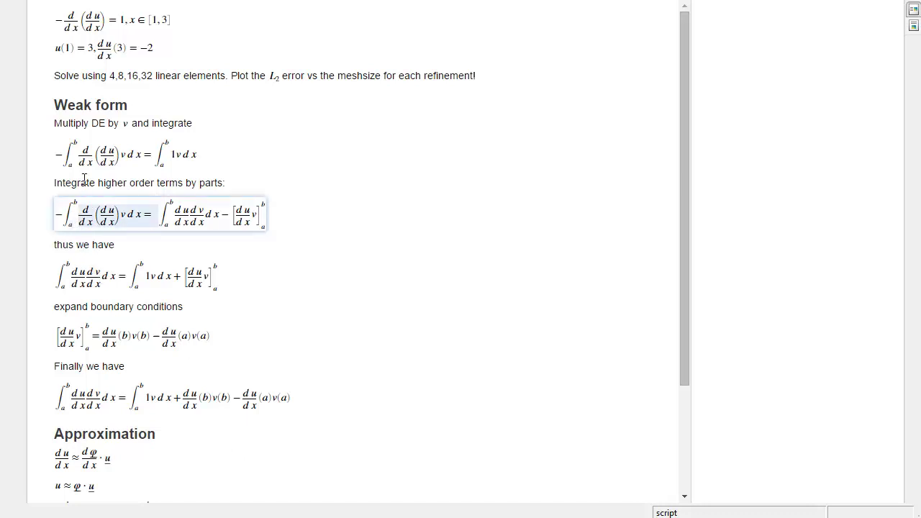
pyautogui.press('Up')
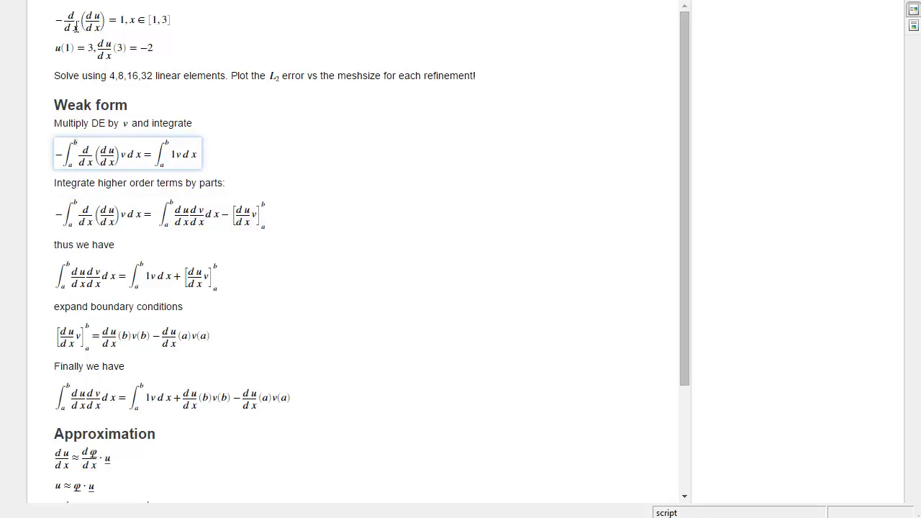
pyautogui.press('Up')
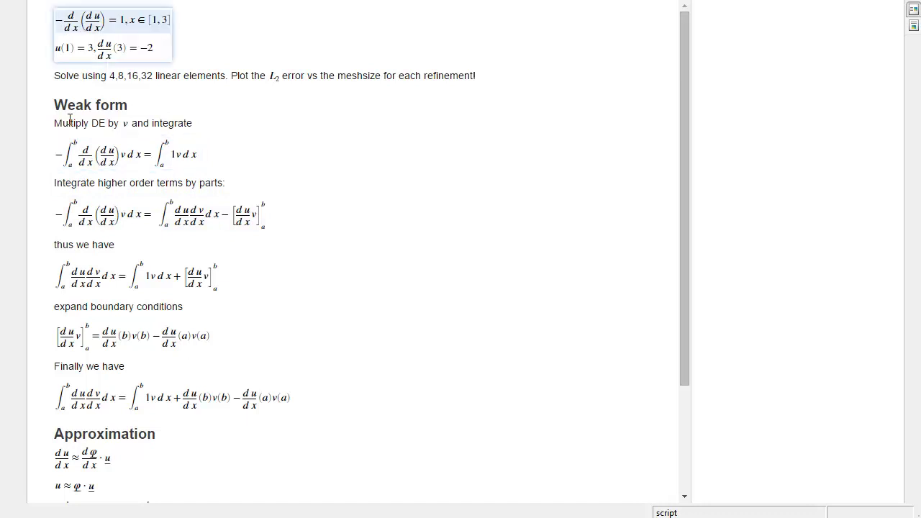
pyautogui.write('k')
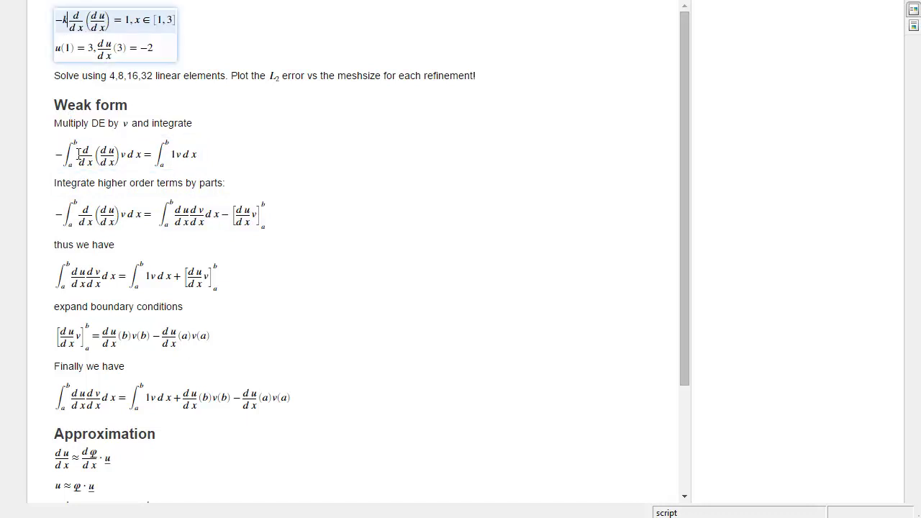
pyautogui.click(75, 160)
pyautogui.press('Right')
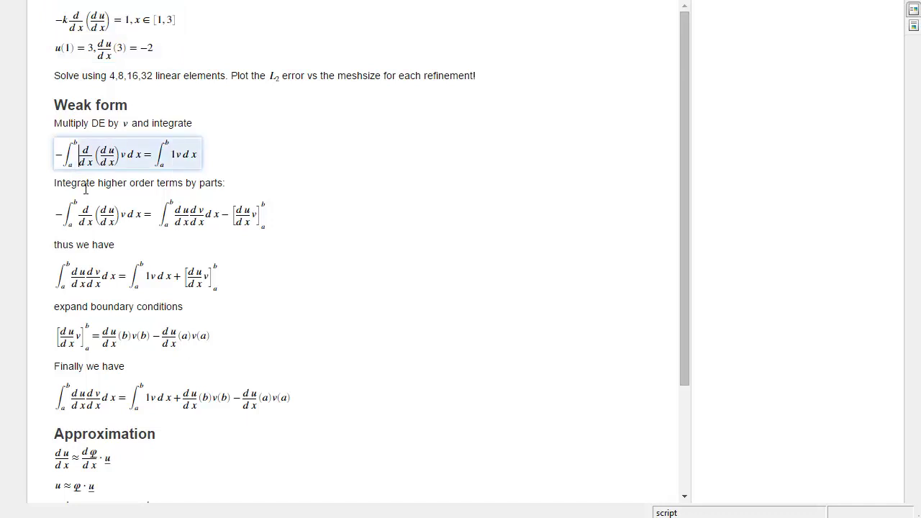
pyautogui.write('k')
# Add k to the by-parts integrand and boundary bracket, and delete the stray k from the original DE.
pyautogui.click(83, 229)
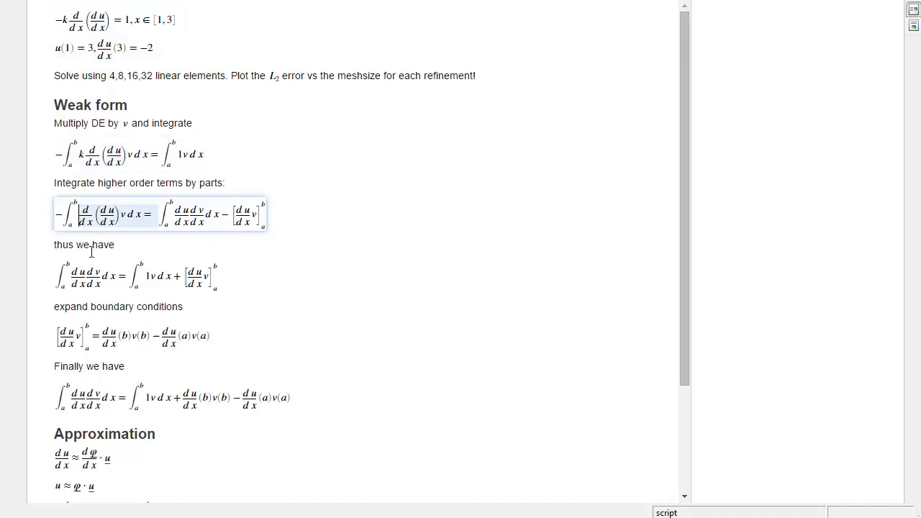
pyautogui.write('k')
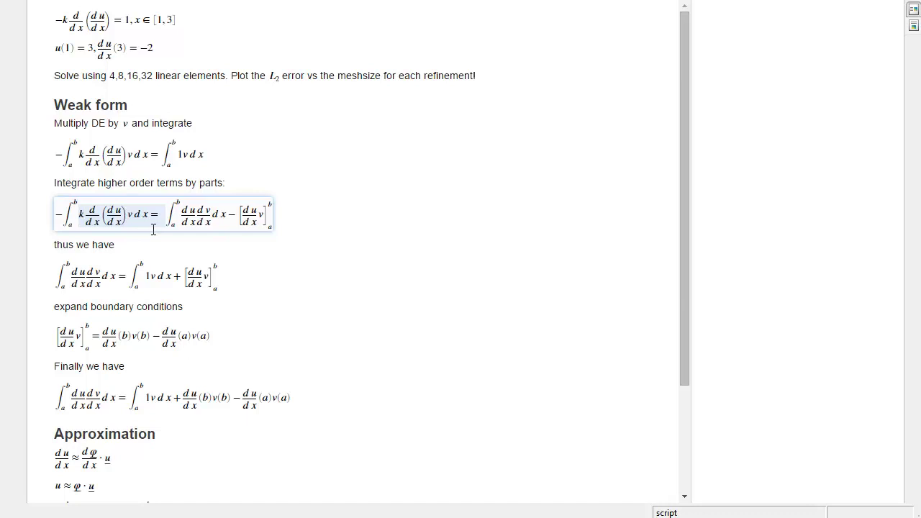
pyautogui.click(182, 218)
pyautogui.write('k ')
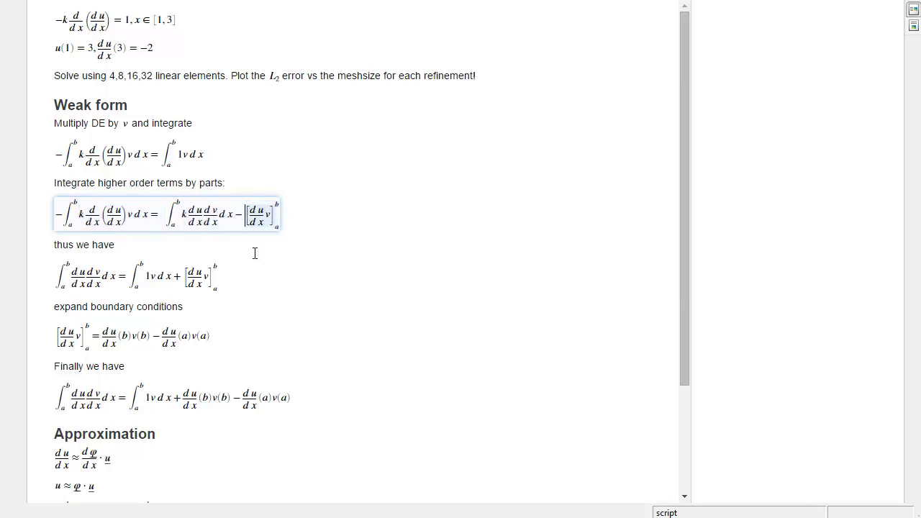
pyautogui.write('k')
pyautogui.press('Down')
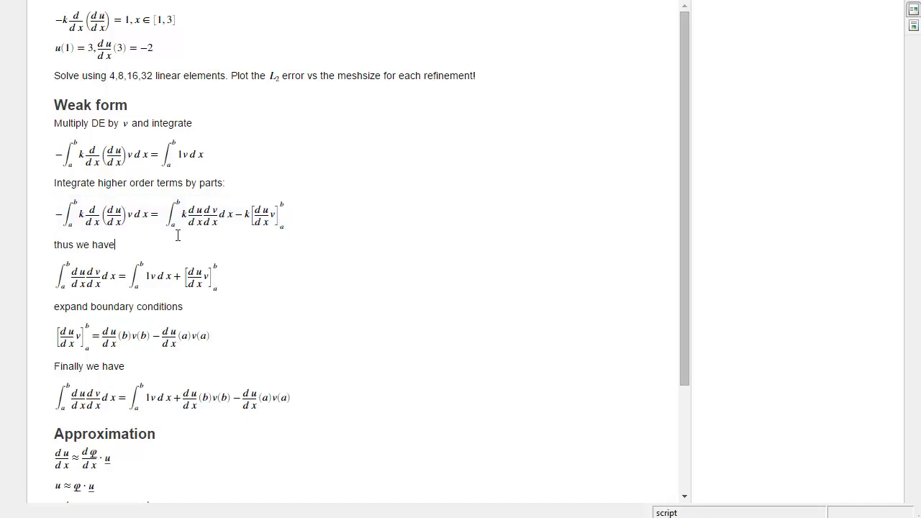
pyautogui.click(65, 19)
pyautogui.press('Delete')
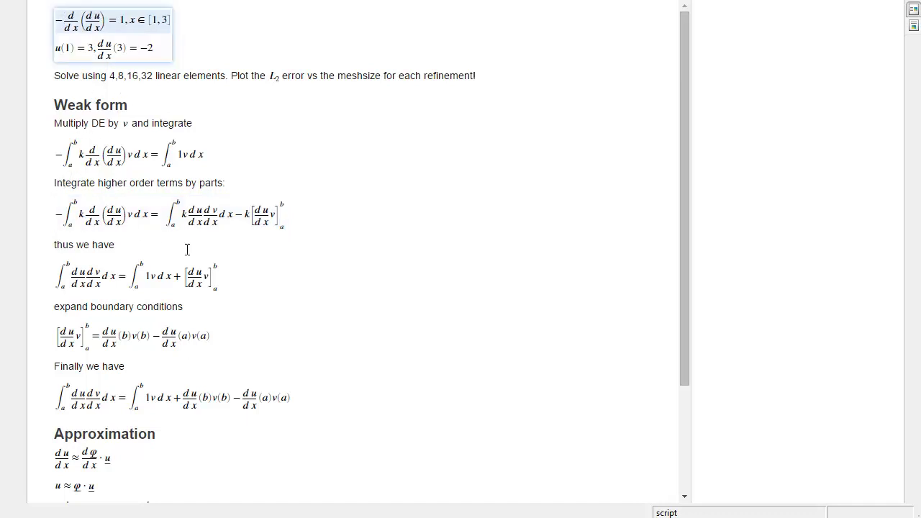
pyautogui.click(272, 240)
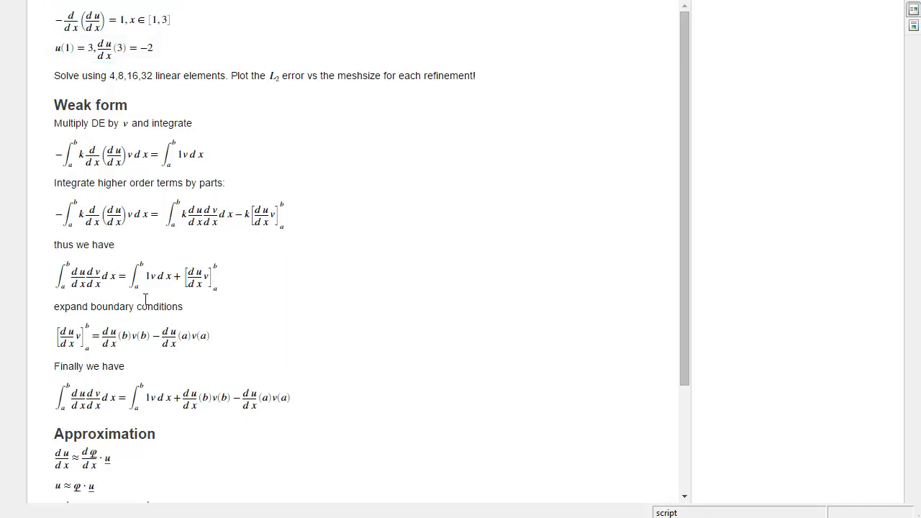
# Write 'or' with math S u = f on a new line below the Move u outside equation.
pyautogui.scroll(-5, 143, 299)
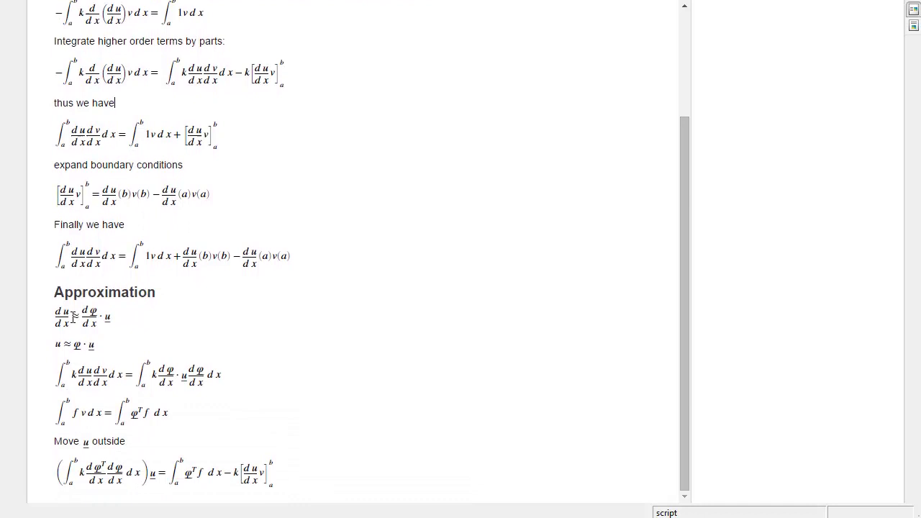
pyautogui.click(301, 461)
pyautogui.scroll(-1, 301, 461)
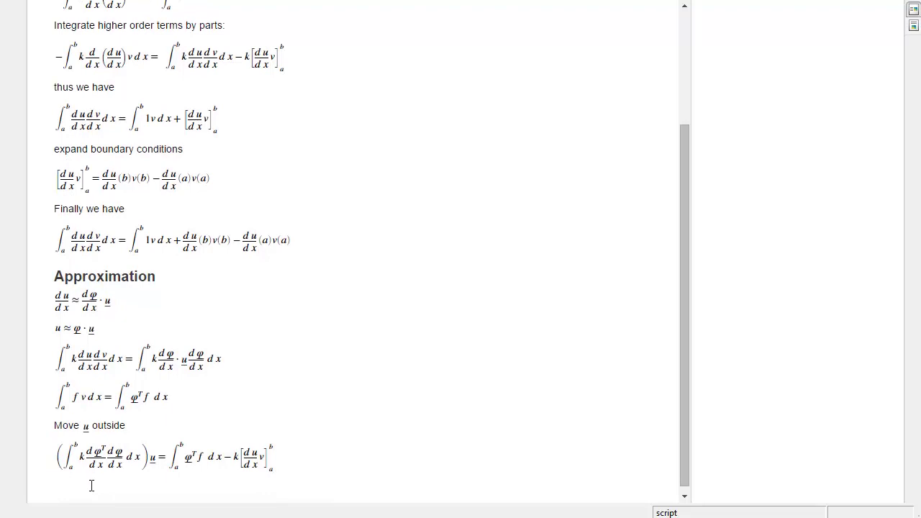
pyautogui.press('Return')
pyautogui.write('or $Su=f')
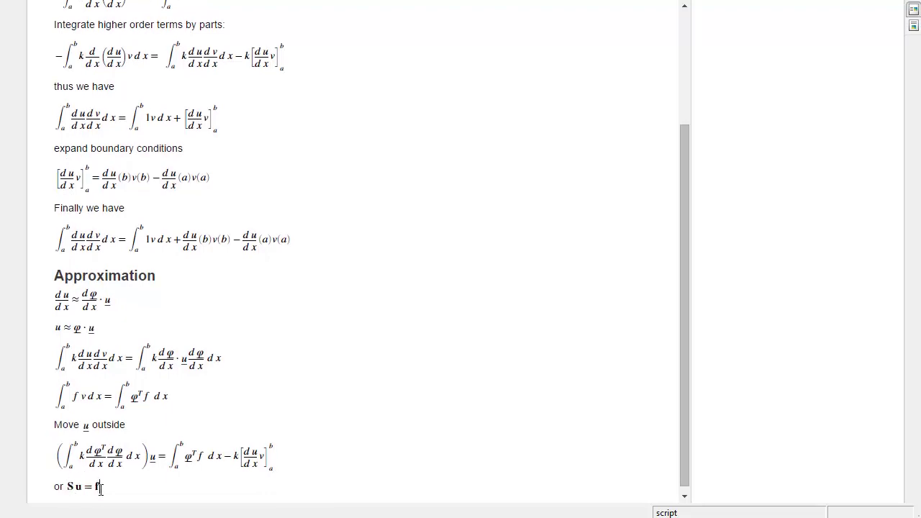
pyautogui.moveTo(171, 455); pyautogui.dragTo(275, 455)
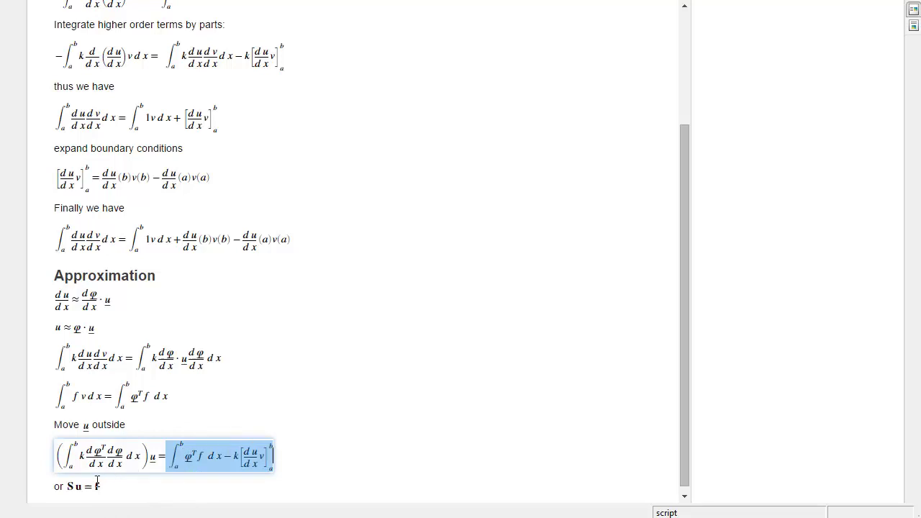
pyautogui.click(120, 484)
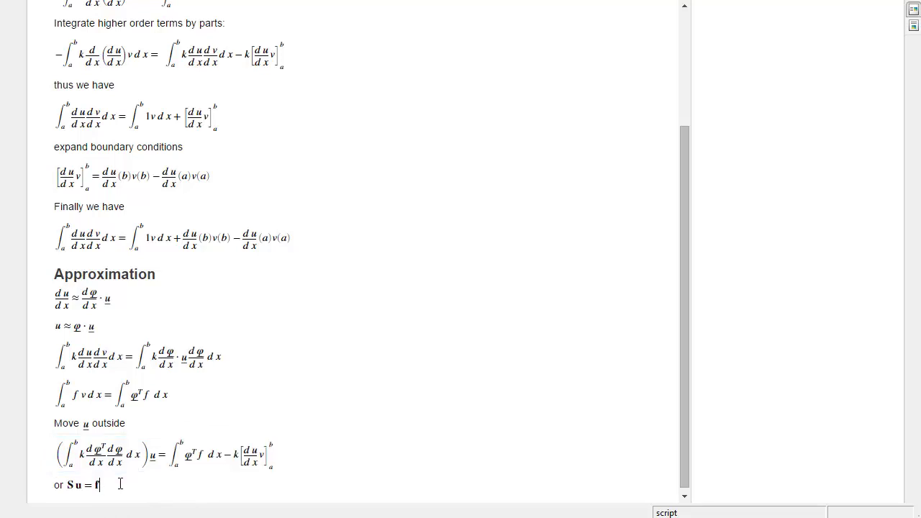
pyautogui.press('Return')
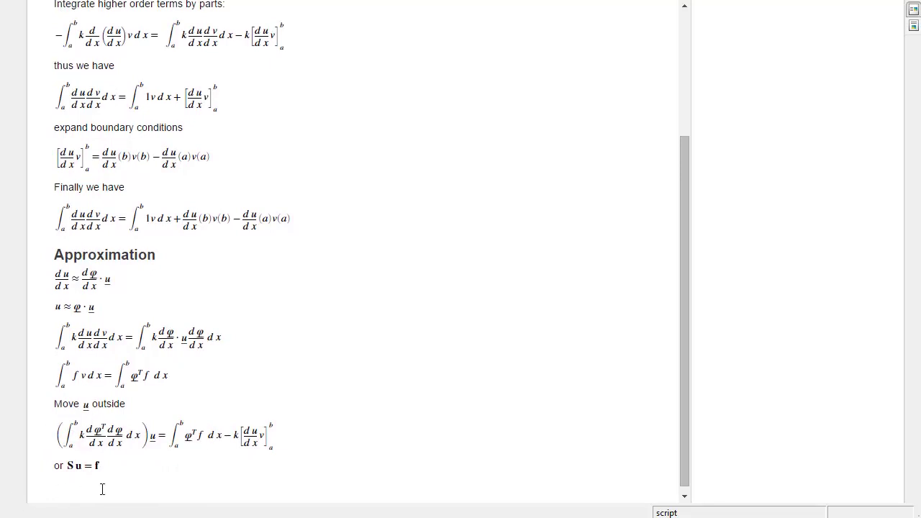
# Add an 'Isoparametric map' section heading with the chain rule dφ/dx = dφ/dξ·dξ/dx.
pyautogui.write('Isoparametric map')
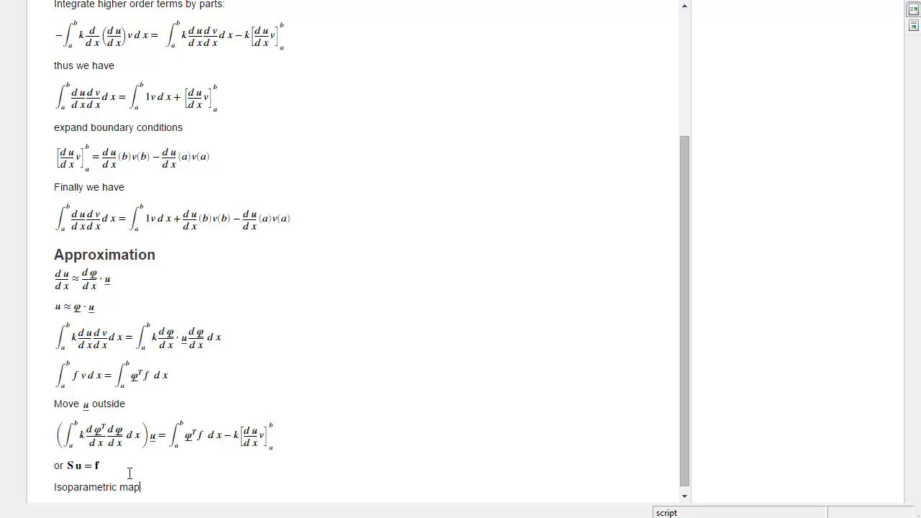
pyautogui.hotkey('ctrl', 'shift', '2')
pyautogui.press('Return')
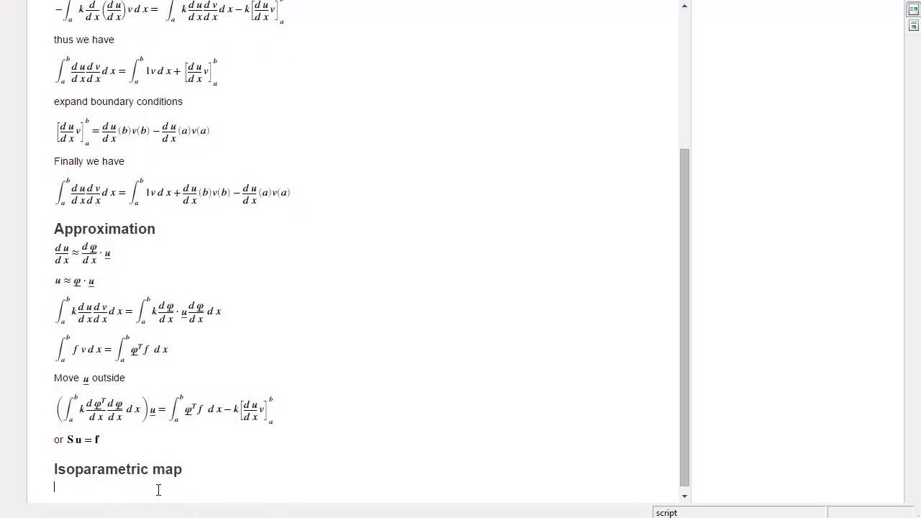
pyautogui.hotkey('ctrl', 'v')
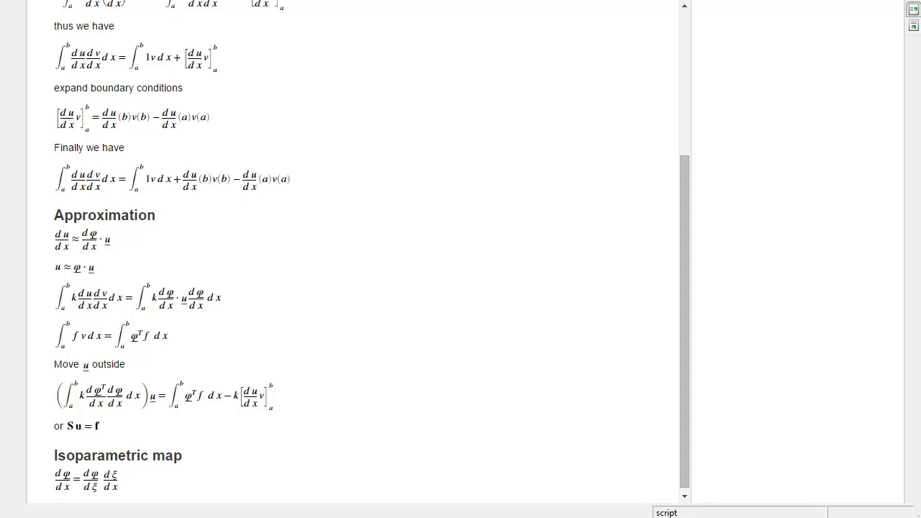
# Add the lines dx/dξ = J = h and dφ/dx = dφ/dξ·1/h.
pyautogui.press('Return')
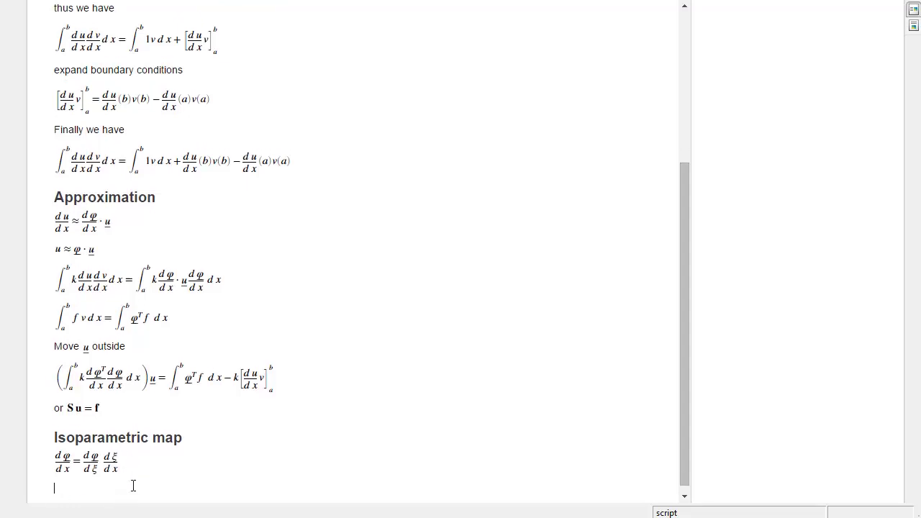
pyautogui.write('dx/dξ=J=h')
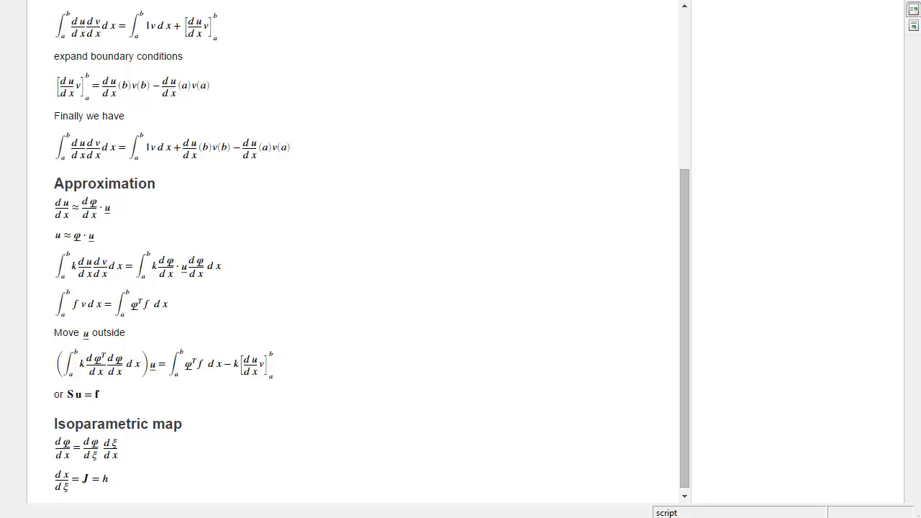
pyautogui.press('Return')
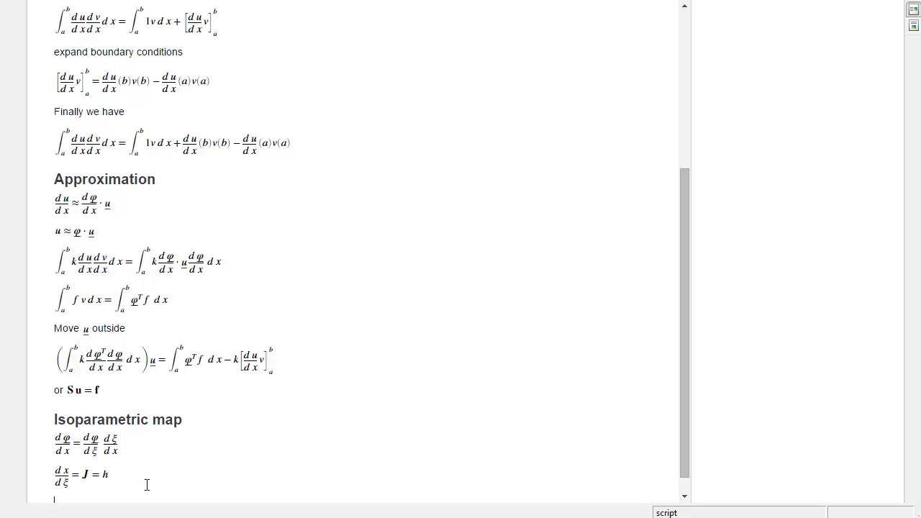
pyautogui.write('dφ/dx=dφ/dξ 1/h')
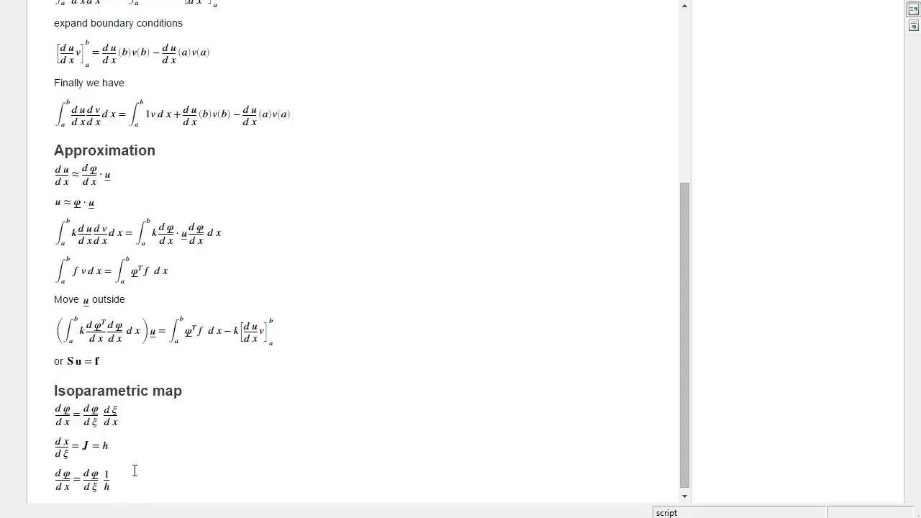
# Paste the Thus line with the Sₑ integral and enter fₑ = ∫_K φᵀ f dξ.
pyautogui.write('Thus Se = ∫K k dφT/dξ dφ/dξ 1/h dξ')
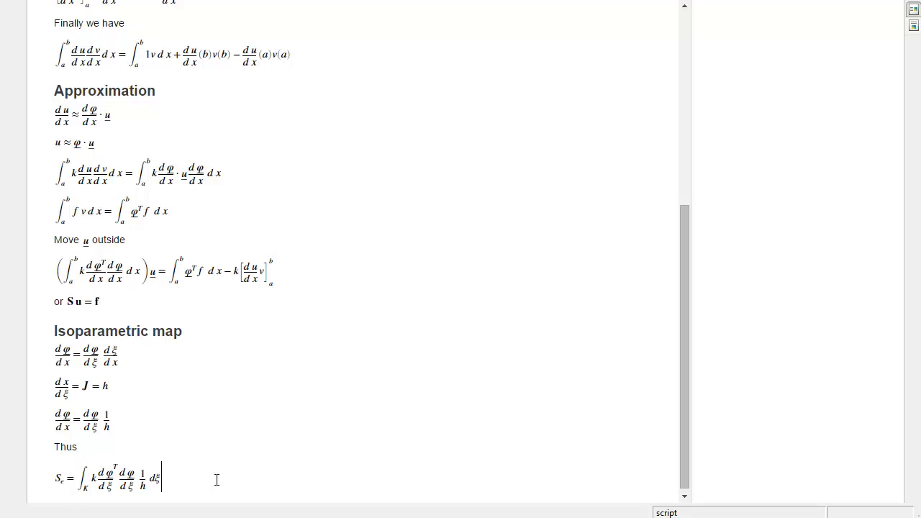
pyautogui.press('Return')
pyautogui.write('f_e=\\int_K \\varphi^T f d\\xi')
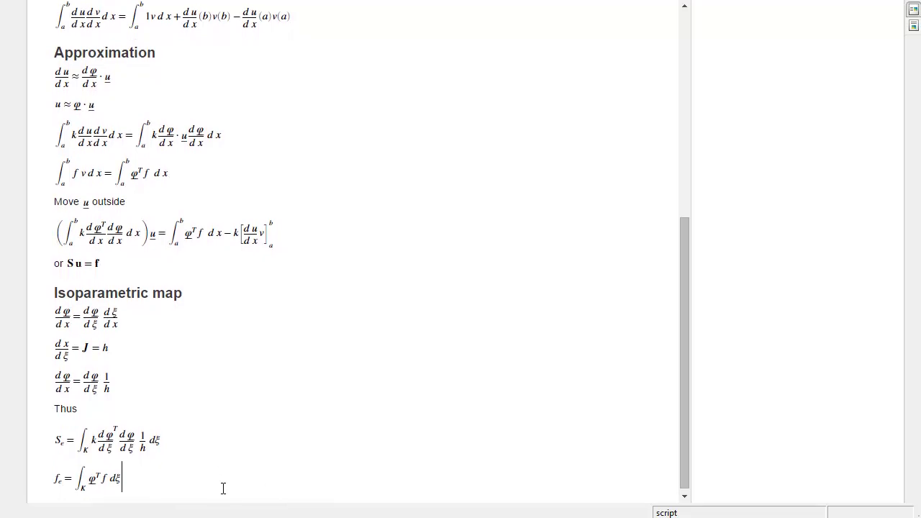
# Insert h after f in the fₑ integrand to get ∫_K φᵀ f h dξ.
pyautogui.doubleClick(92, 479)
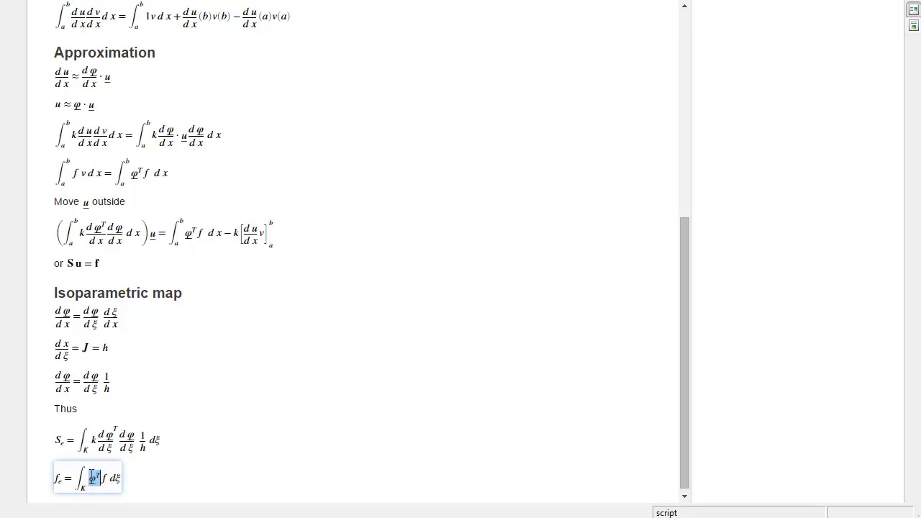
pyautogui.click(104, 478)
pyautogui.write('h')
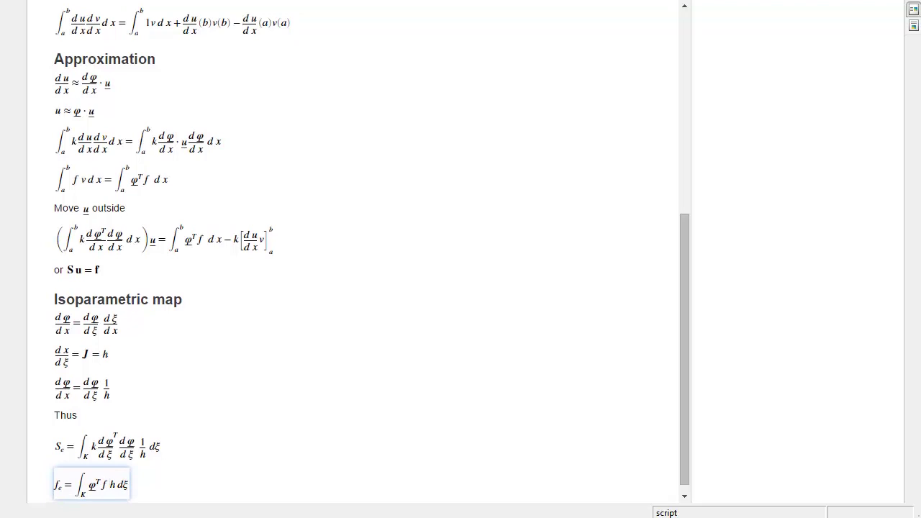
pyautogui.click(145, 489)
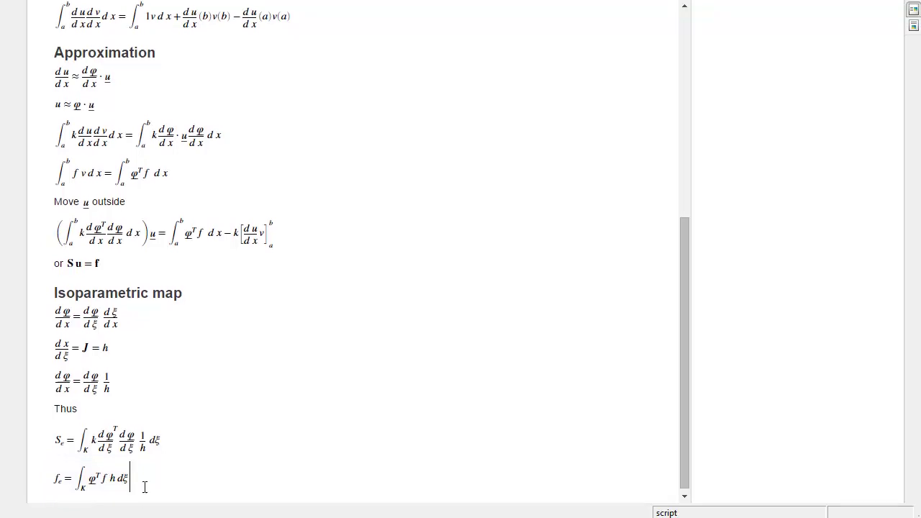
pyautogui.press('Return')
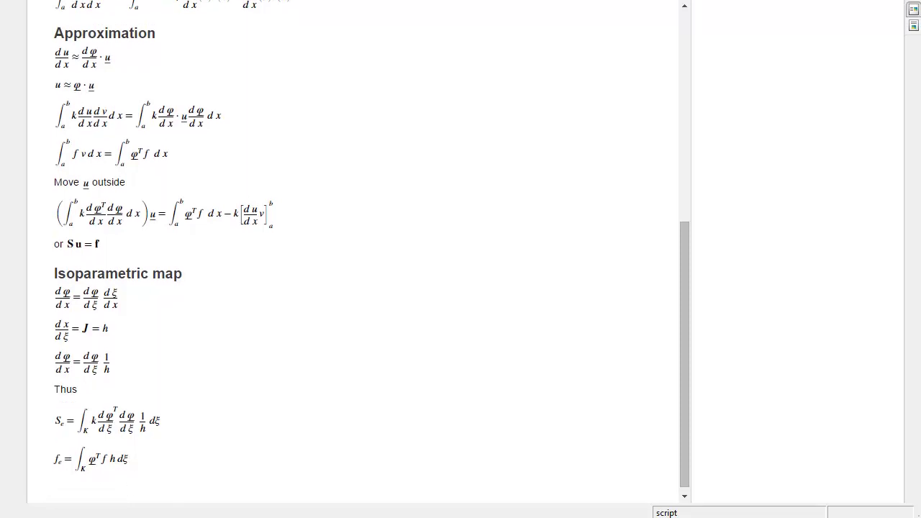
# Add Mₑ = ∫_K ρ φᵀ φ h dξ below fₑ and select the equation.
pyautogui.click(202, 464)
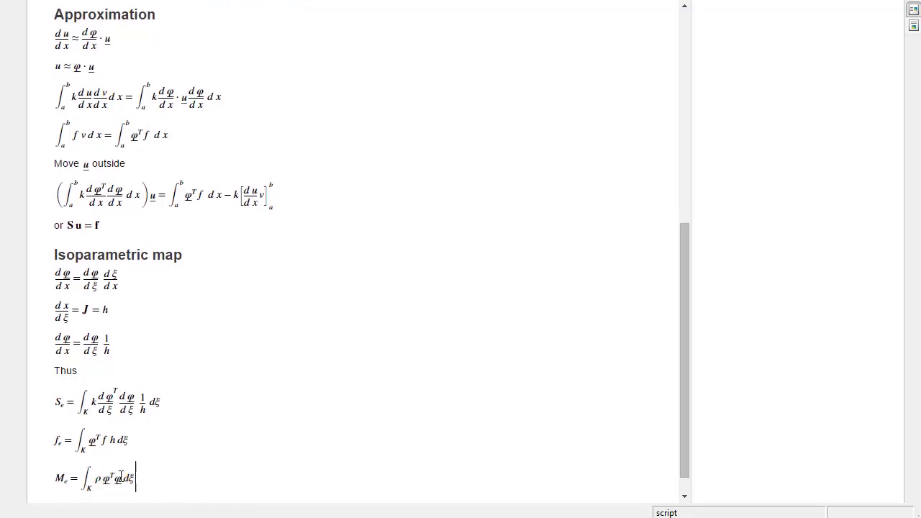
pyautogui.click(123, 477)
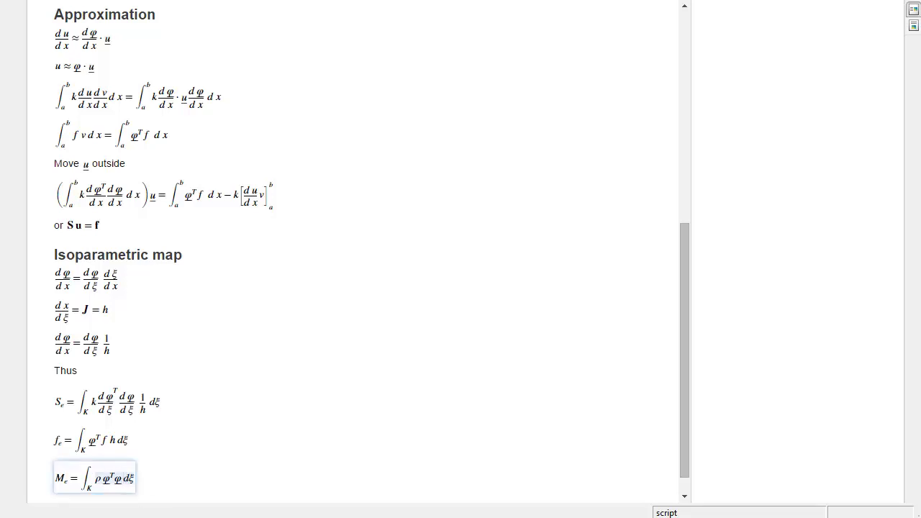
pyautogui.write('h')
pyautogui.press('End')
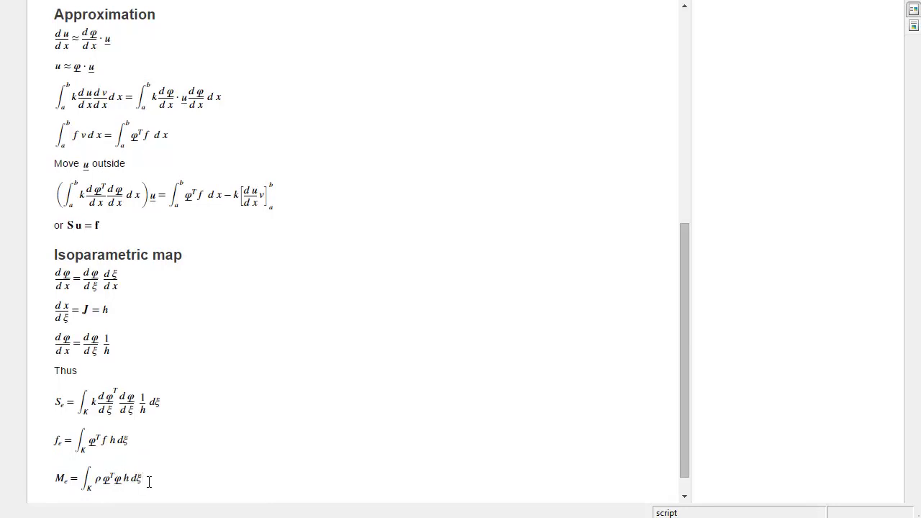
pyautogui.moveTo(57, 479); pyautogui.dragTo(156, 476)
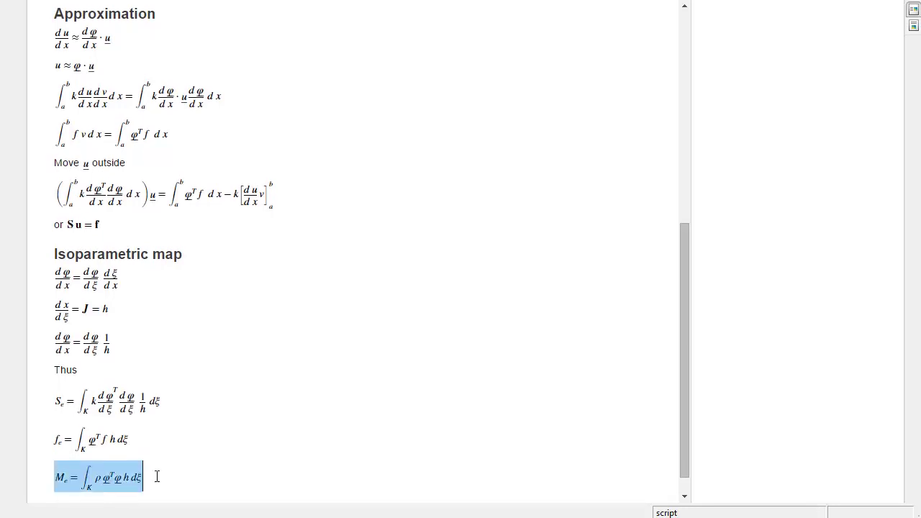
pyautogui.click(165, 455)
pyautogui.scroll(8, 175, 434)
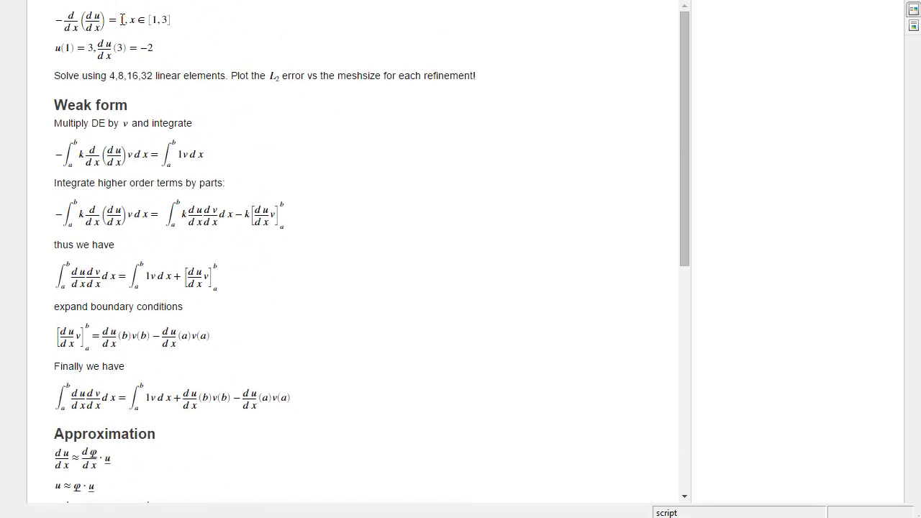
pyautogui.click(111, 22)
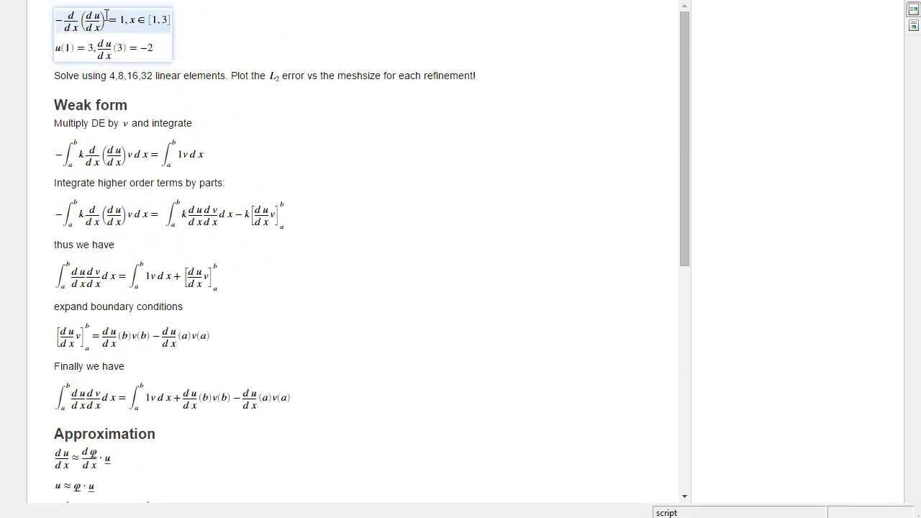
pyautogui.scroll(-5, 119, 82)
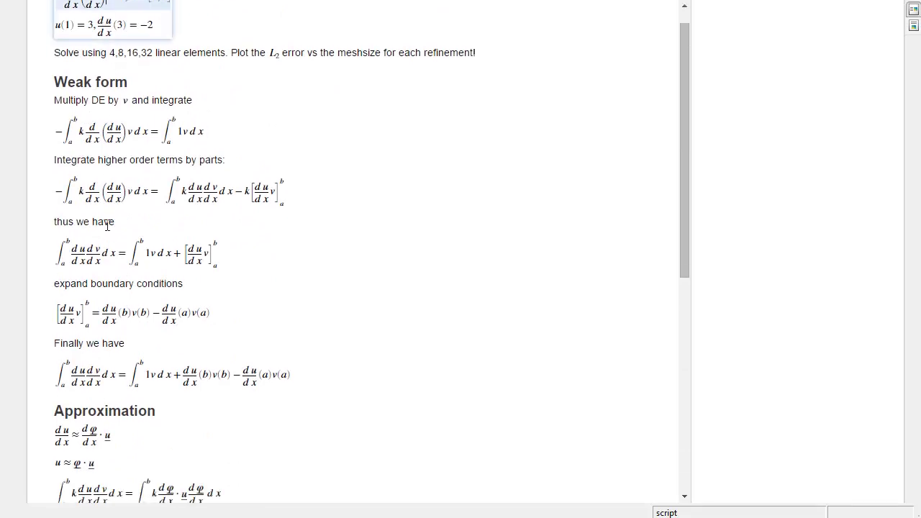
pyautogui.scroll(5, 105, 18)
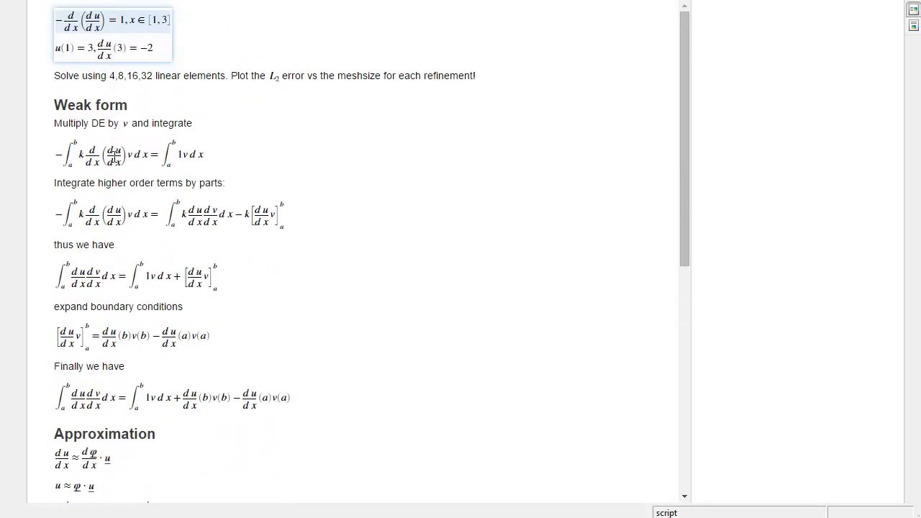
pyautogui.scroll(-6, 113, 157)
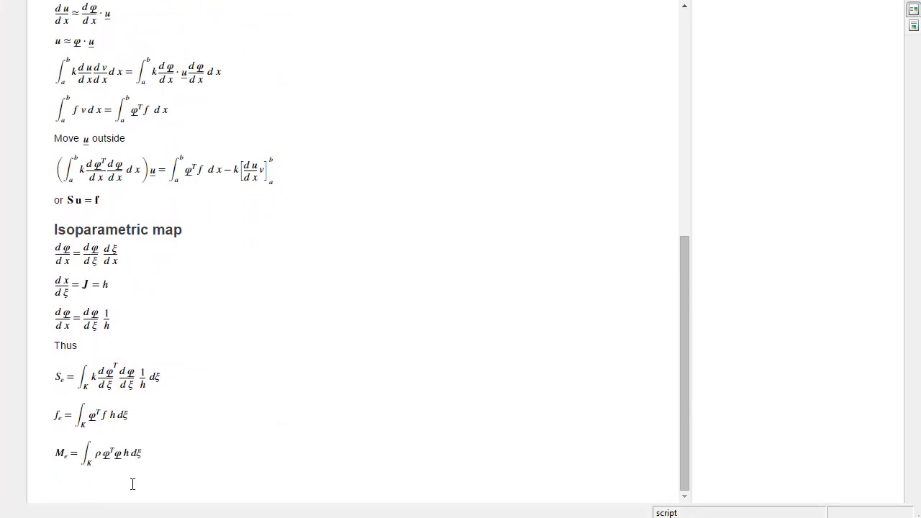
pyautogui.click(167, 457)
pyautogui.moveTo(52, 376); pyautogui.dragTo(186, 443)
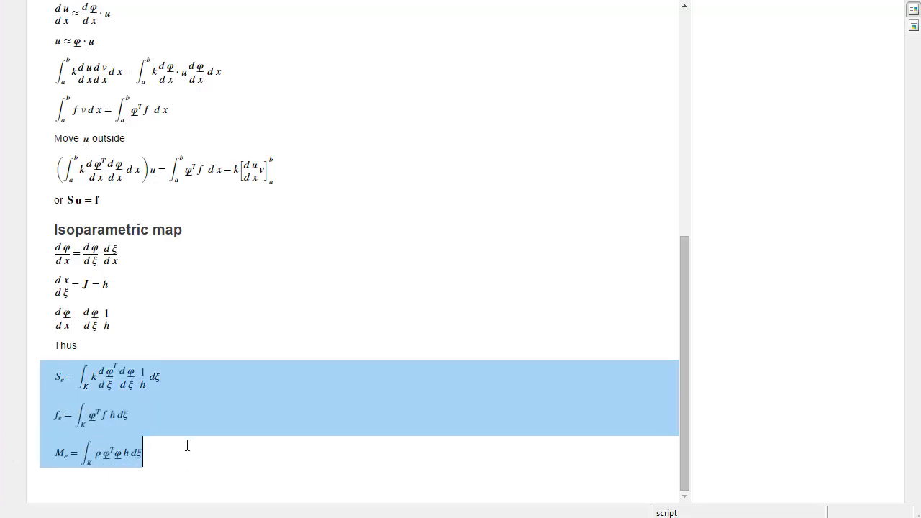